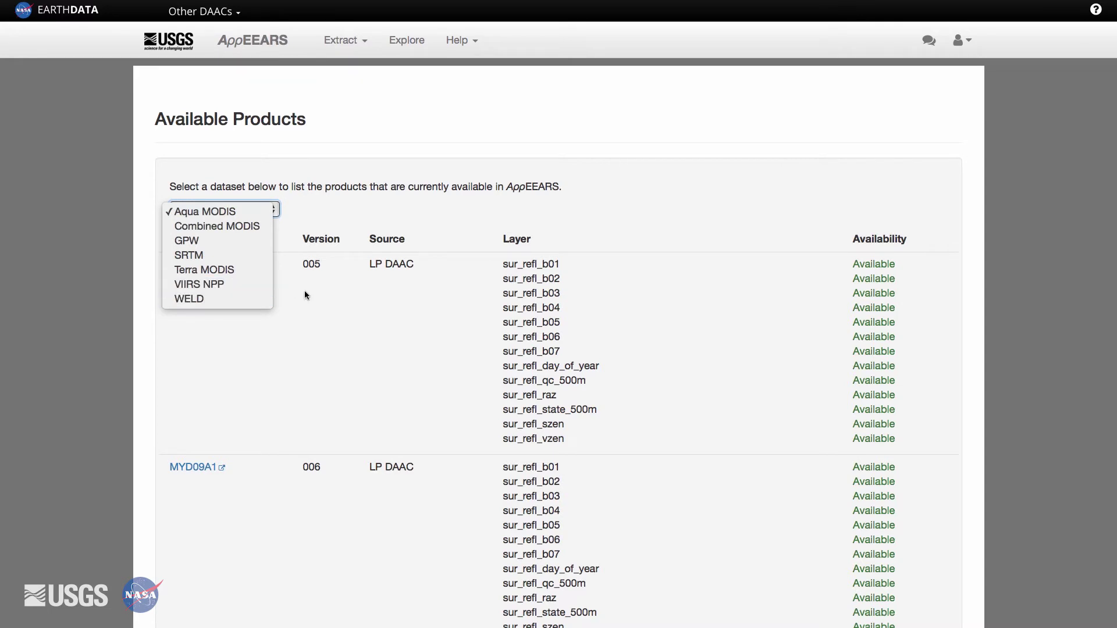
View the MYD09A1 product description, then list submitted requests showing Colorado_LST as Done.
left_click(195, 466)
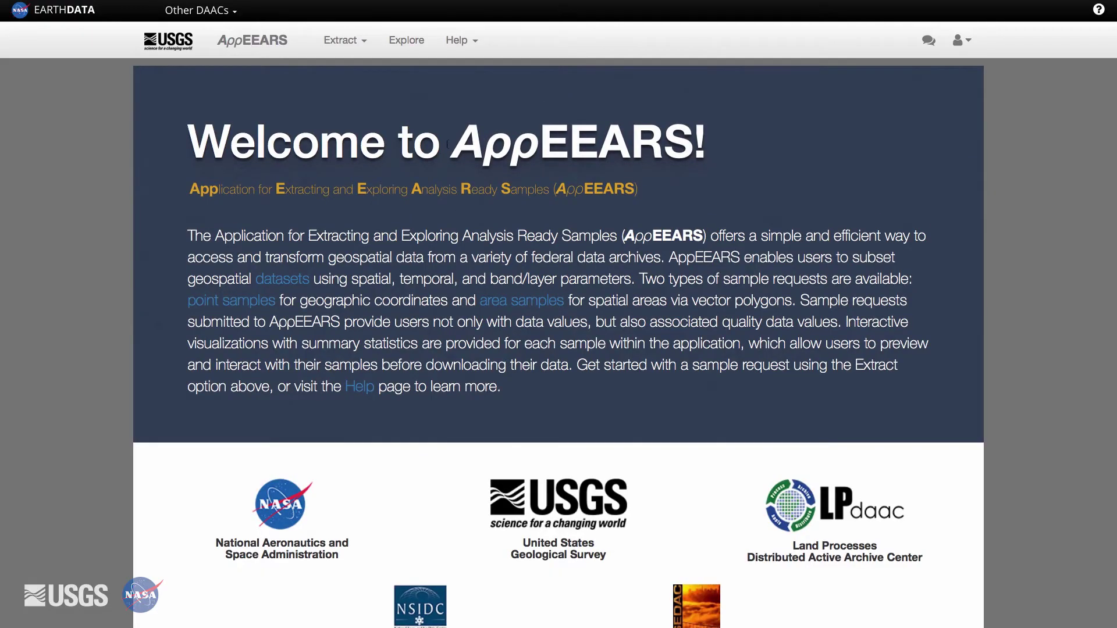
left_click(413, 40)
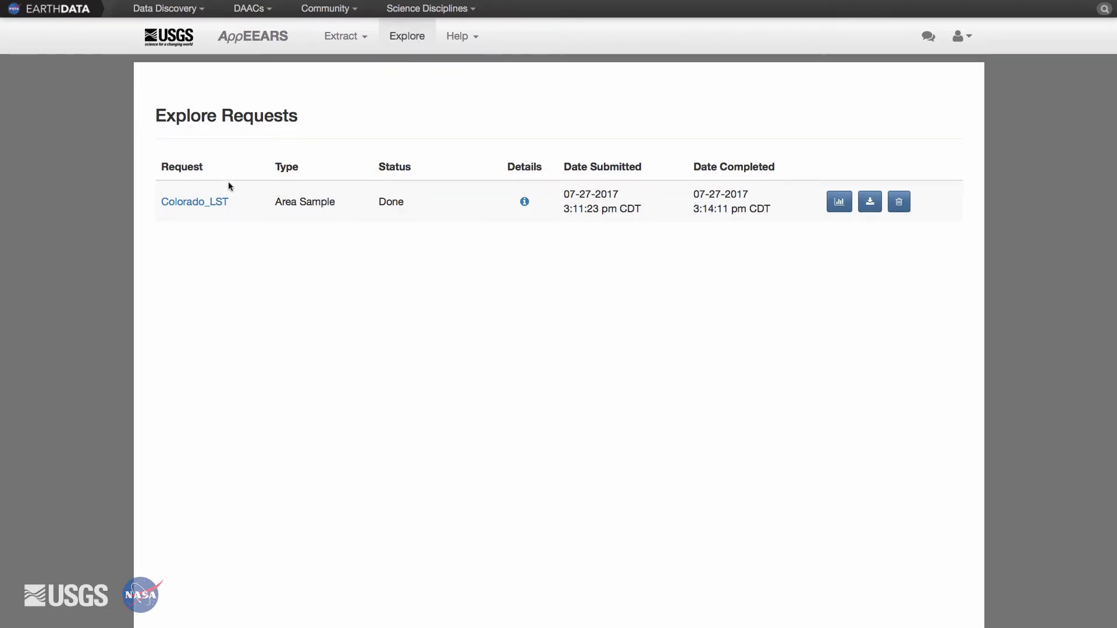
Open Colorado_LST's results and inspect its LST Layer Stats and QC_Day QA Stats charts.
left_click(204, 202)
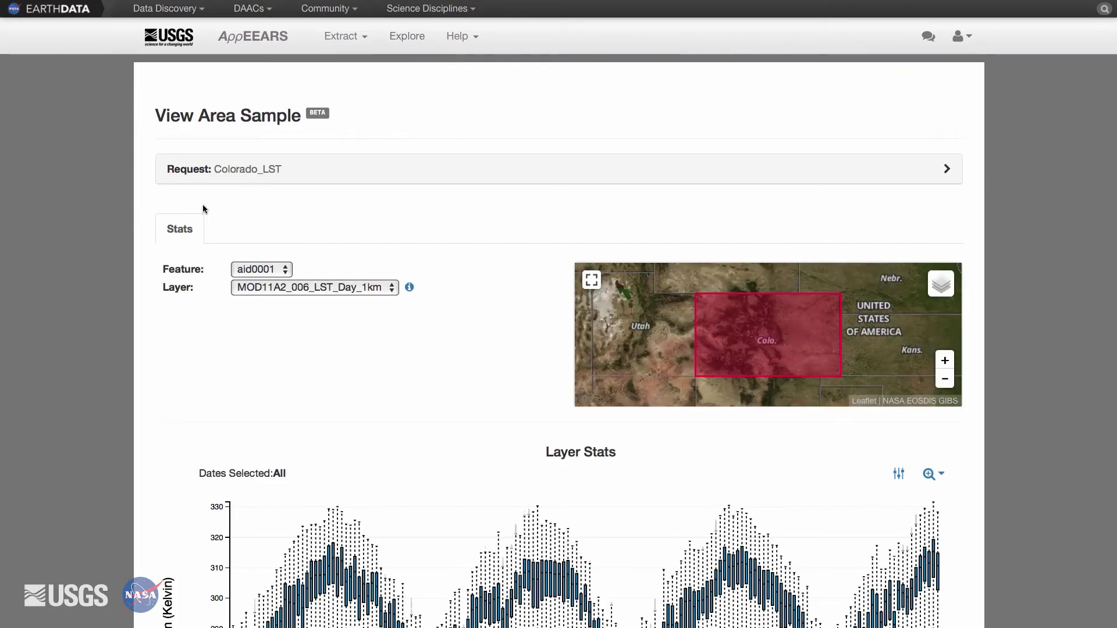
scroll(479, 274, "down", 5)
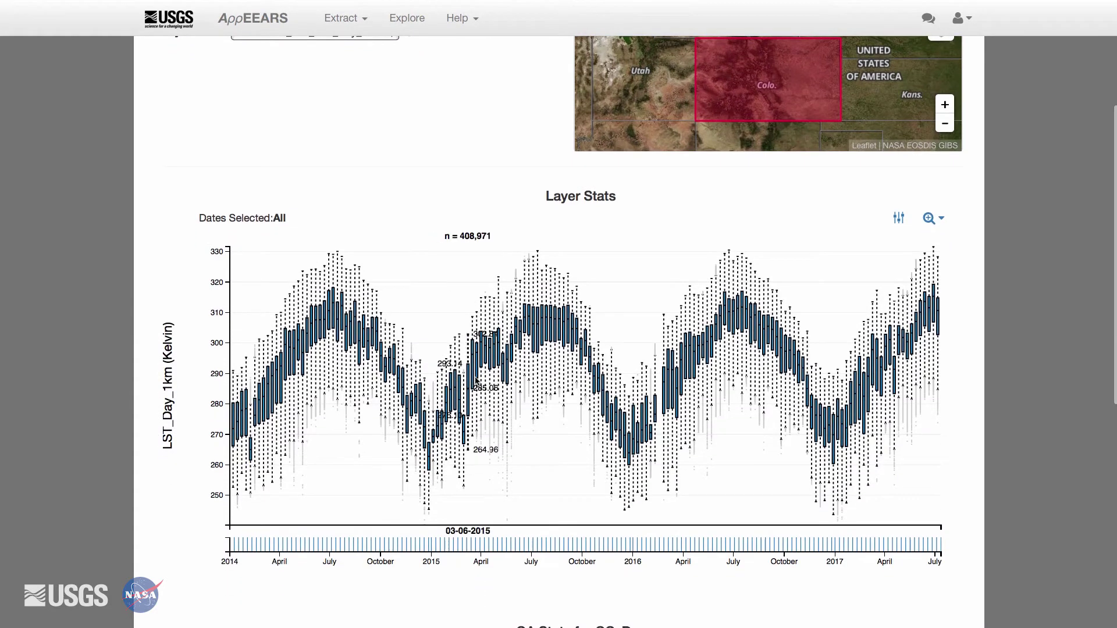
mouse_move(486, 358)
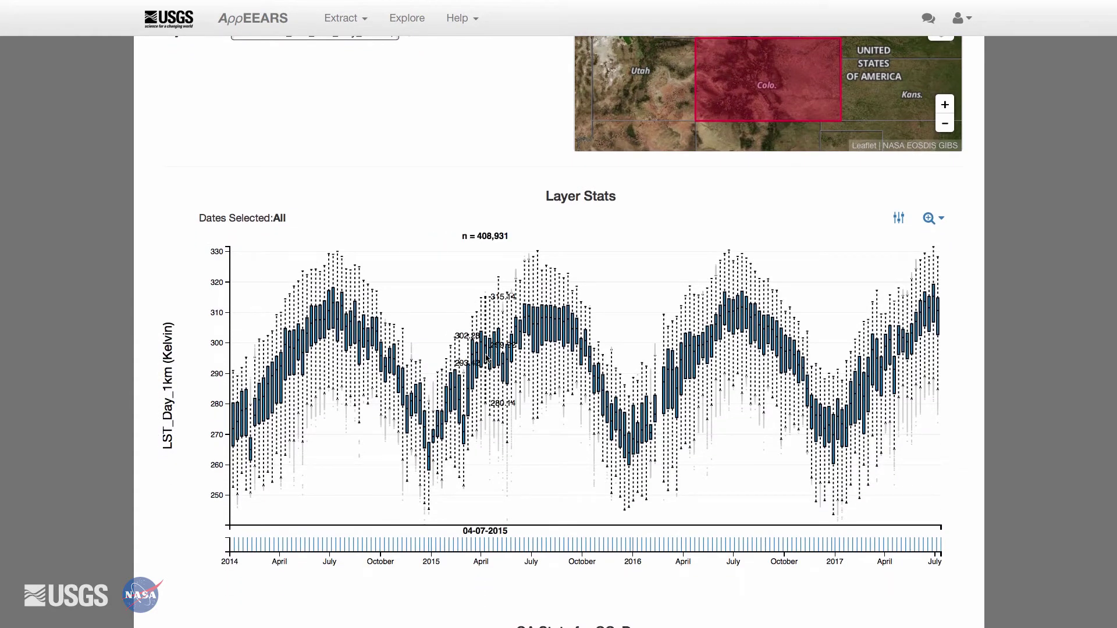
scroll(487, 359, "down", 7)
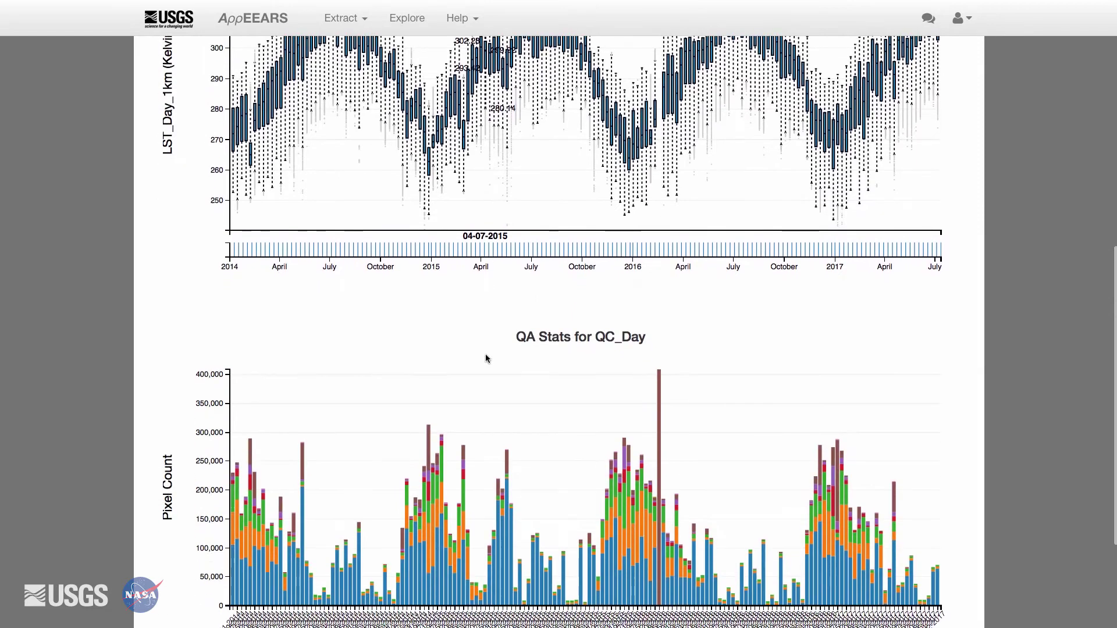
mouse_move(623, 417)
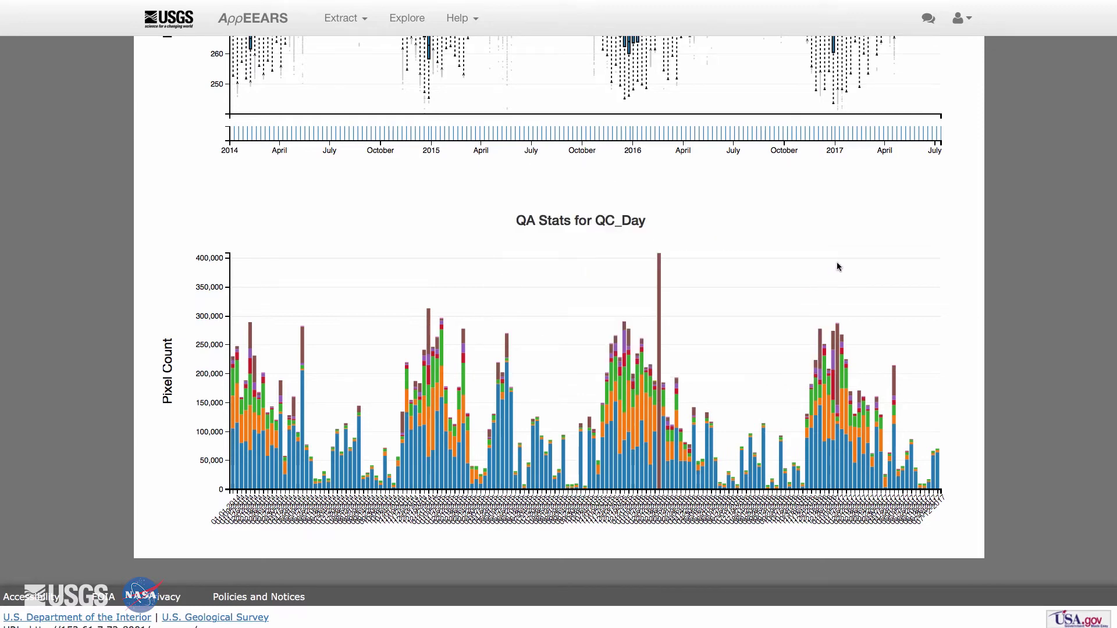
scroll(838, 267, "up", 3)
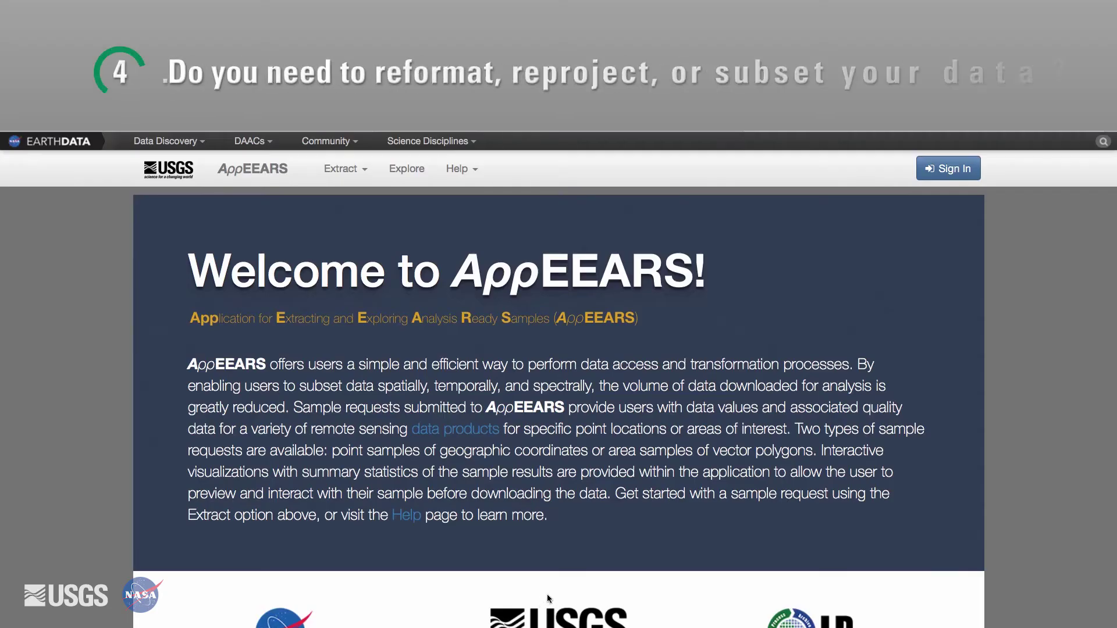
Start a brand-new Area Sample request from the Extract menu.
left_click(342, 168)
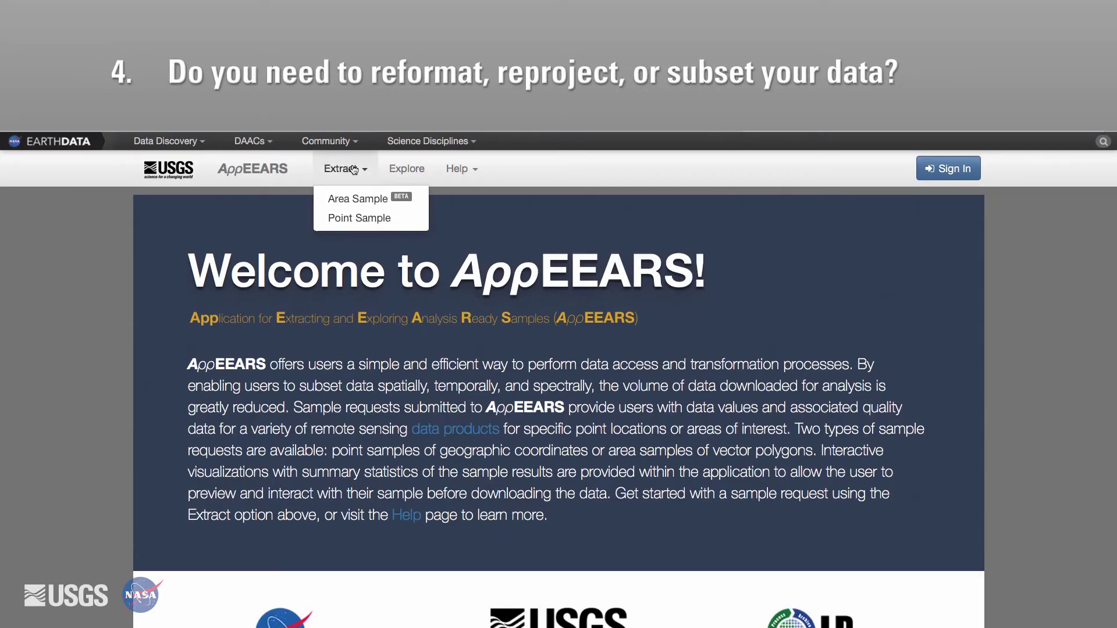
left_click(355, 199)
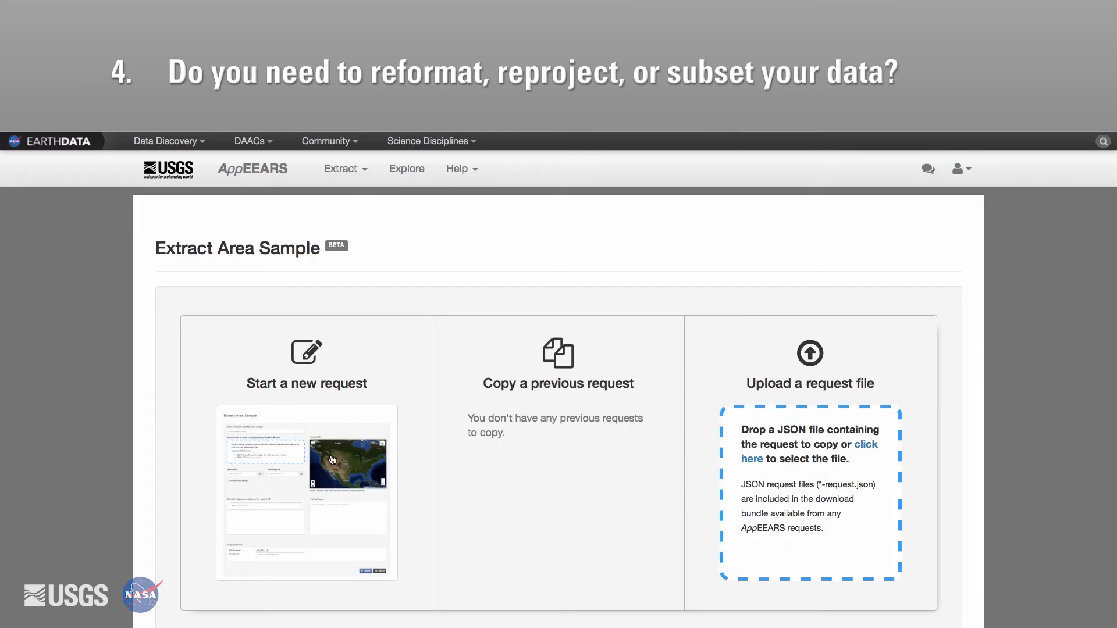
left_click(333, 460)
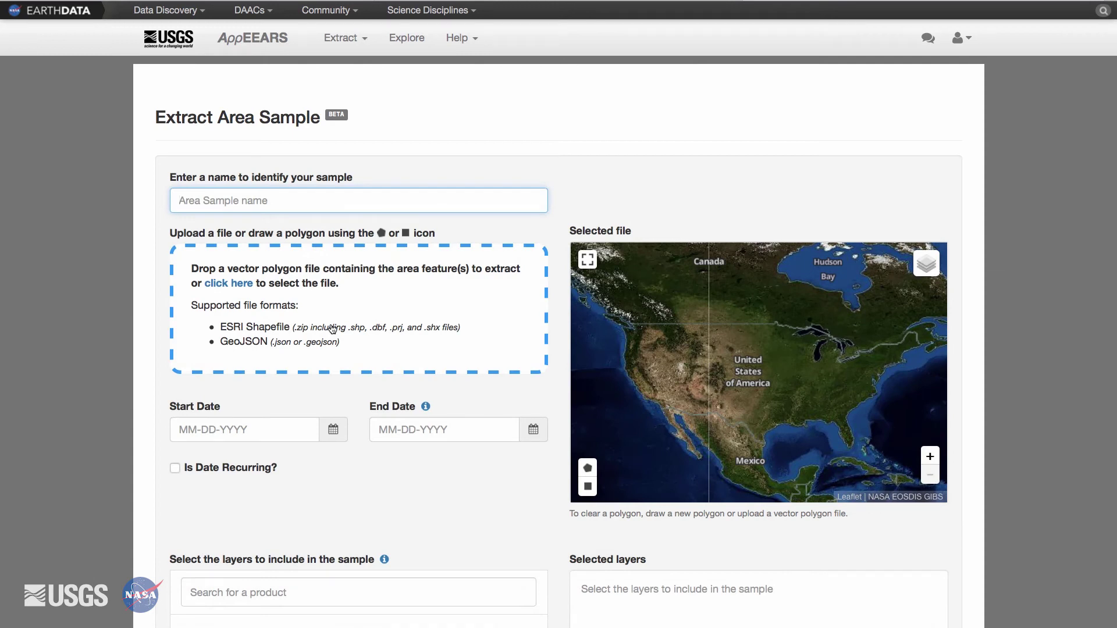
Zoom the map to Colorado and draw a rectangle covering the state as the sample area.
double_click(719, 384)
double_click(718, 383)
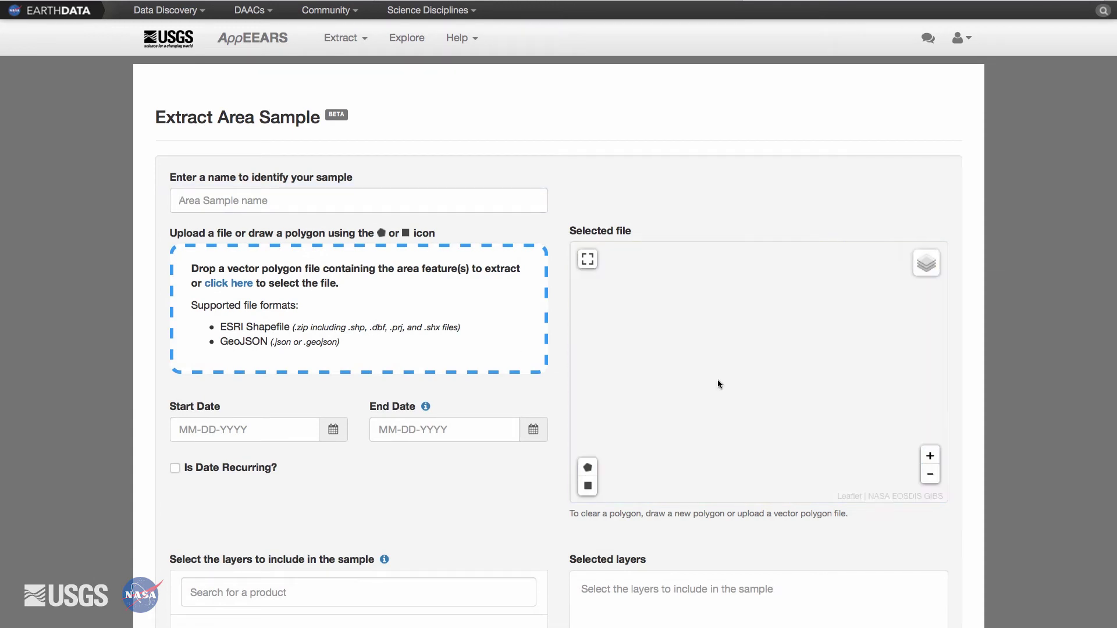
left_click(587, 486)
mouse_move(660, 319)
left_mouse_down()
mouse_move(680, 384)
mouse_move(807, 407)
left_mouse_up()
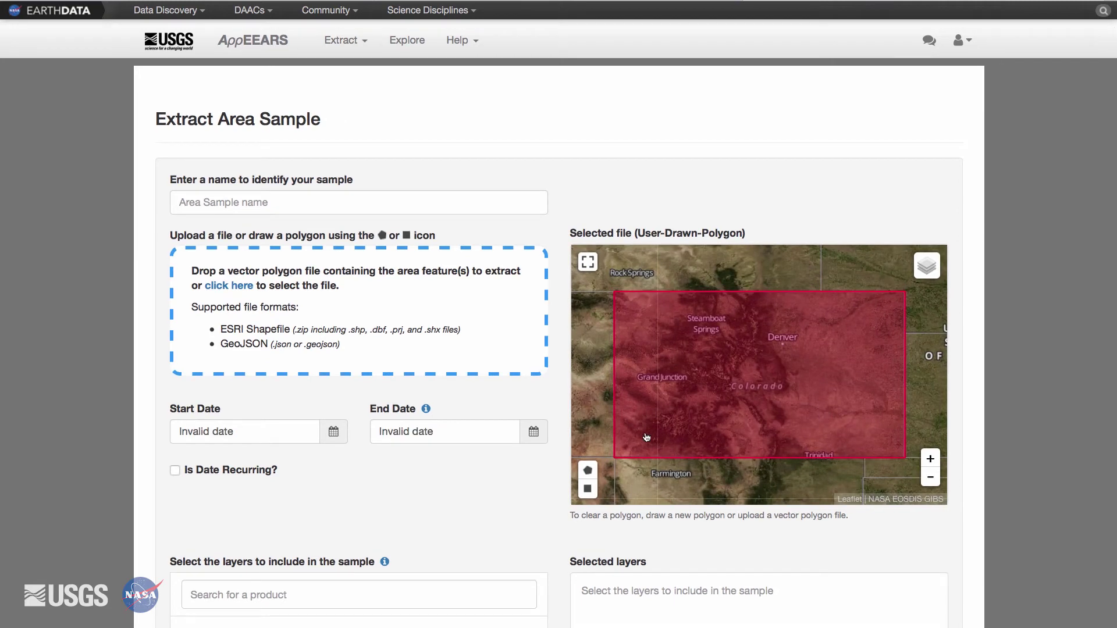
scroll(376, 476, "down", 3)
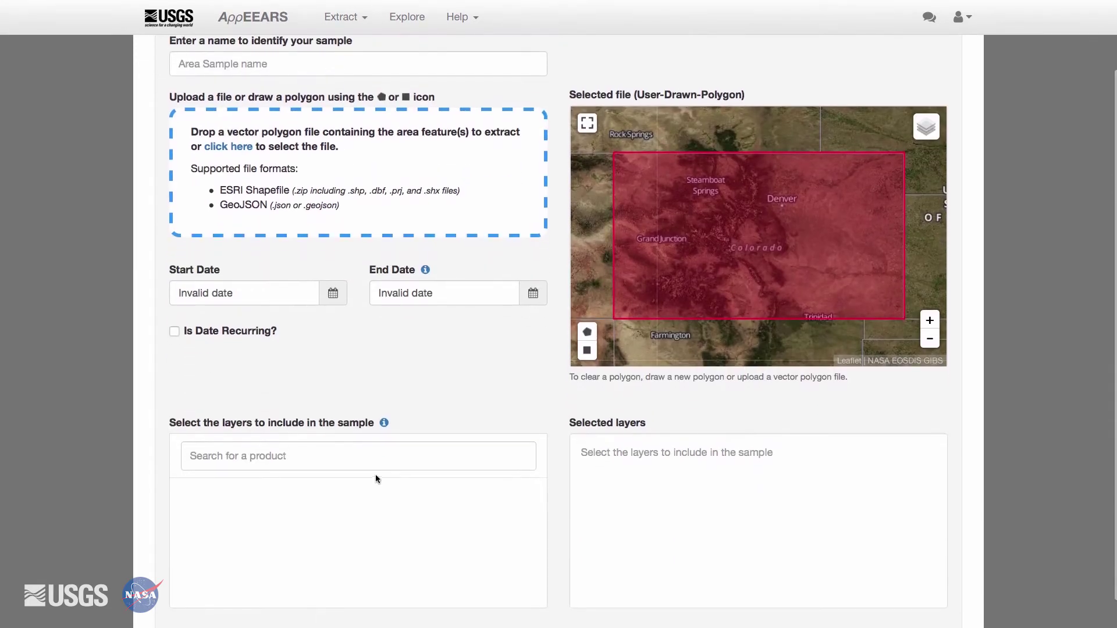
Set the sample date range from 01-01-2014 to 09-29-2017.
left_click(333, 294)
left_click(386, 323)
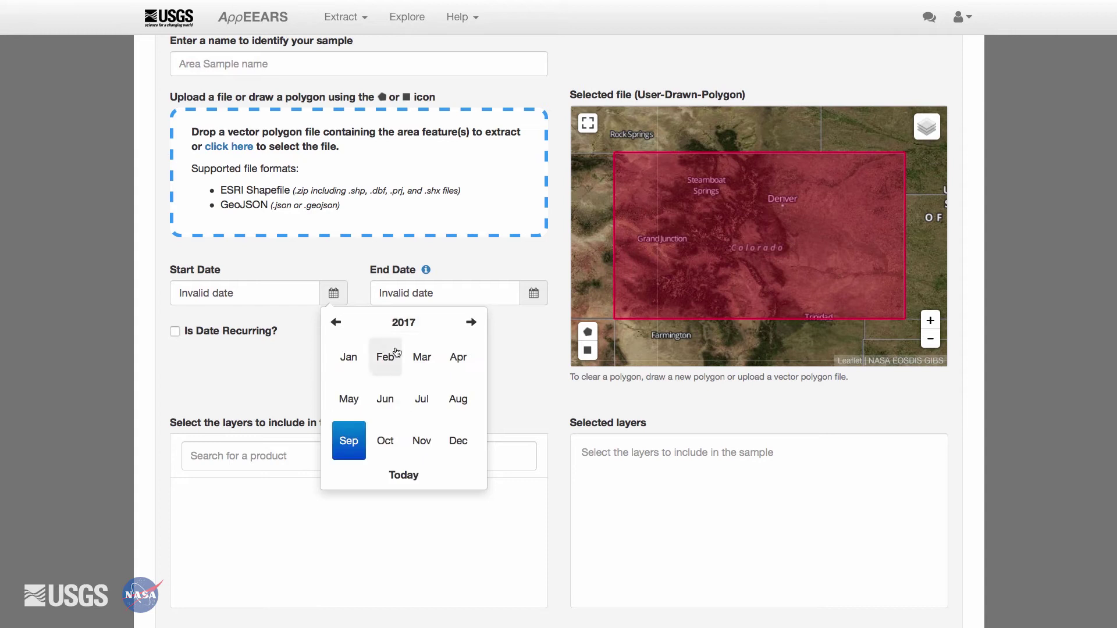
left_click(389, 322)
left_click(385, 399)
left_click(348, 357)
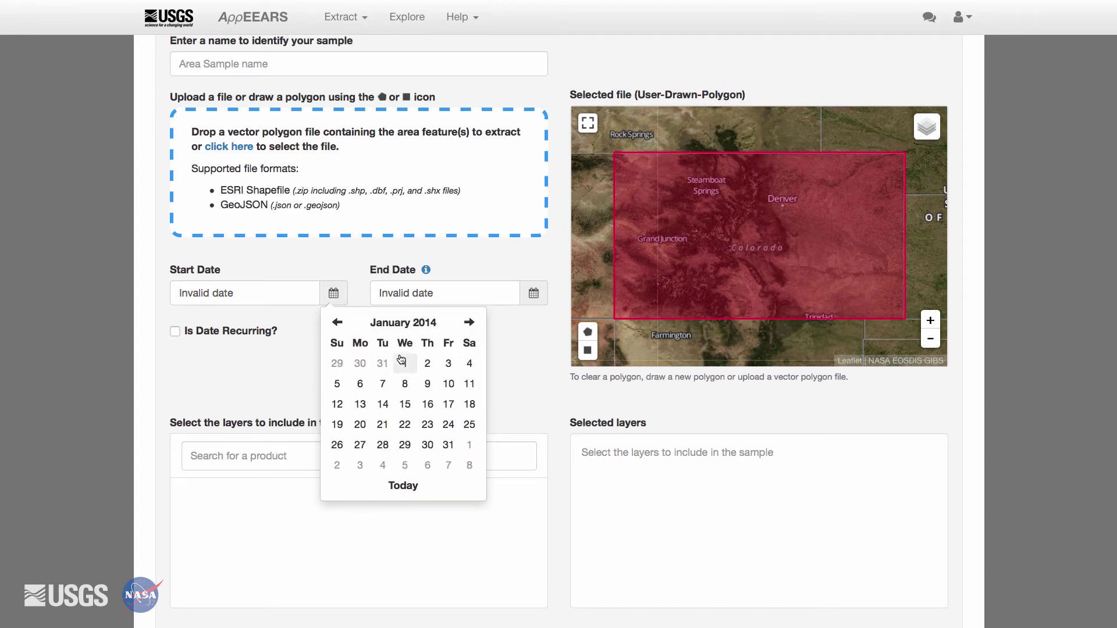
left_click(405, 361)
left_click(531, 294)
left_click(649, 445)
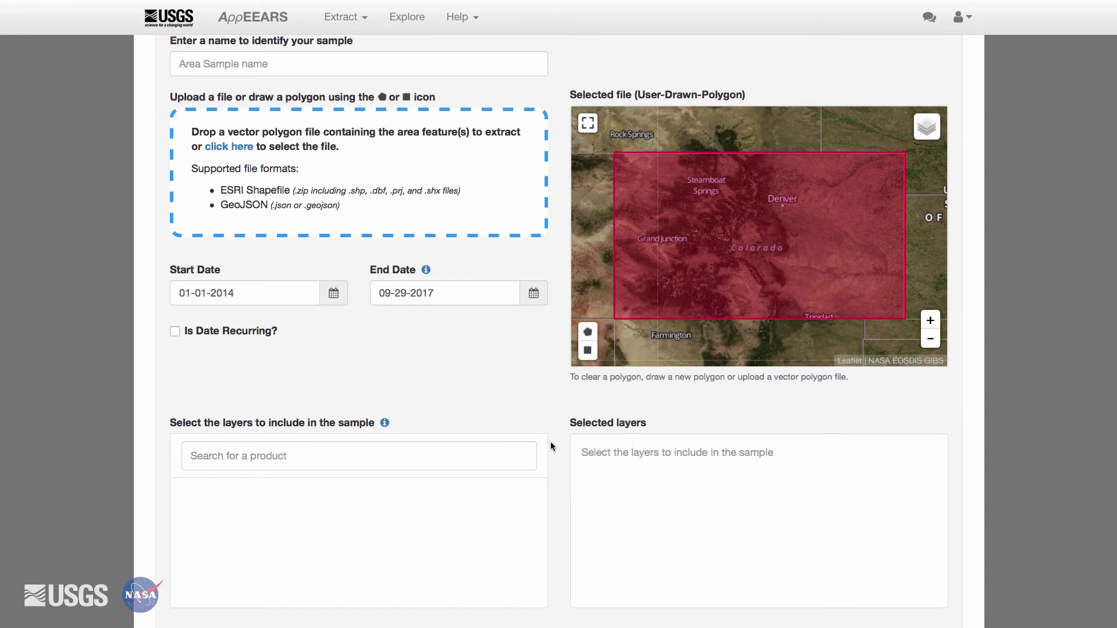
Choose the MOD11A1.006 product and add its LST_Day_1km and LST_Night_1km layers.
left_click(455, 458)
type("mod11a1")
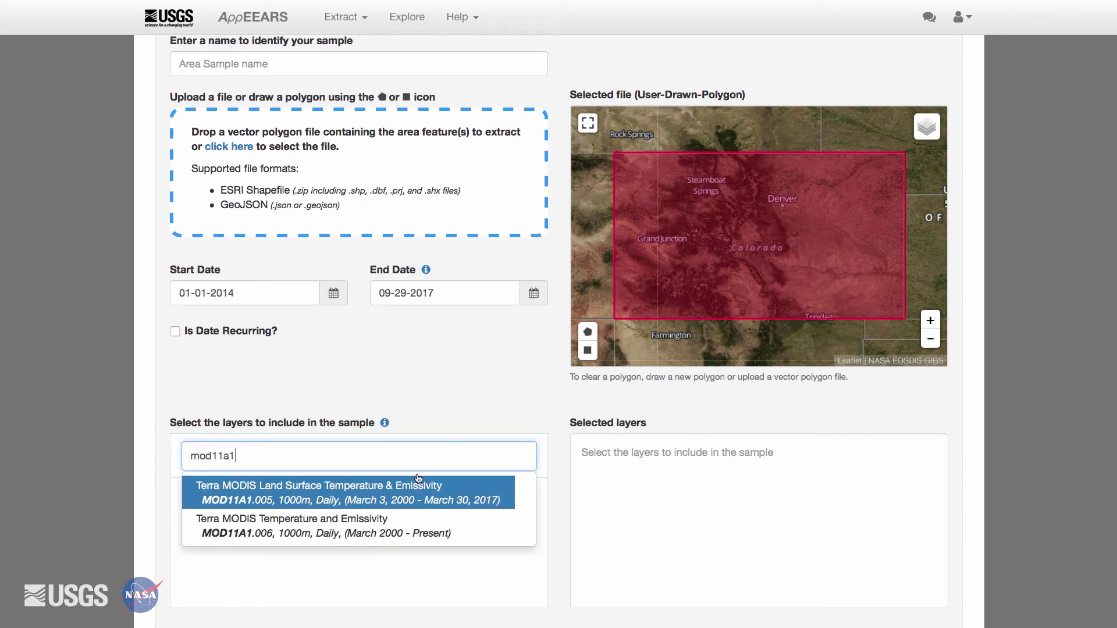
left_click(362, 521)
scroll(383, 525, "down", 2)
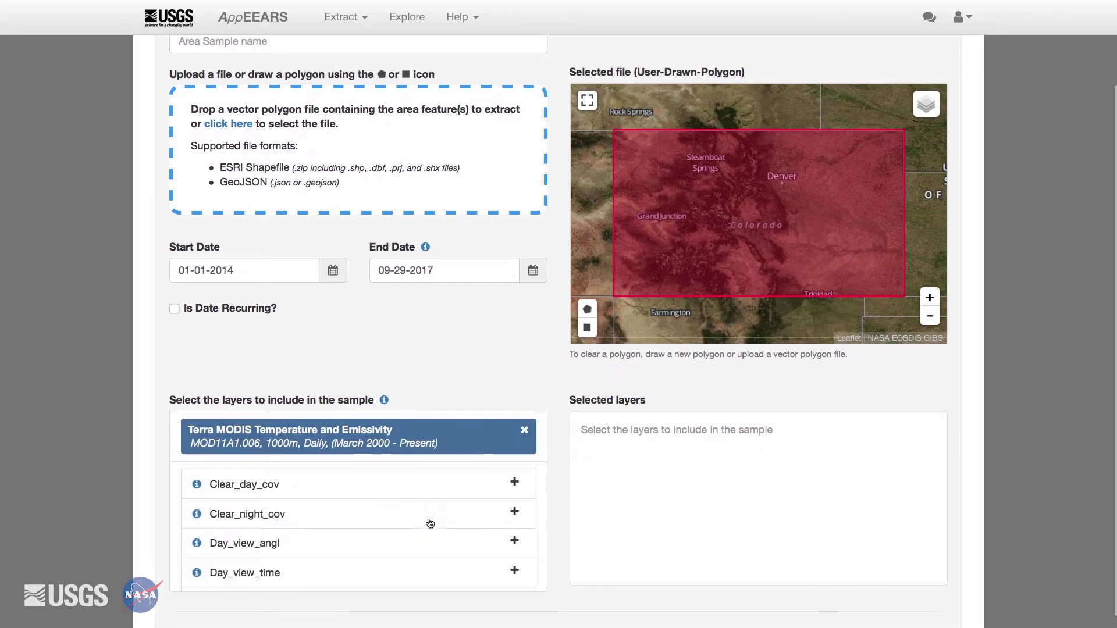
scroll(541, 497, "down", 2)
scroll(542, 496, "down", 3)
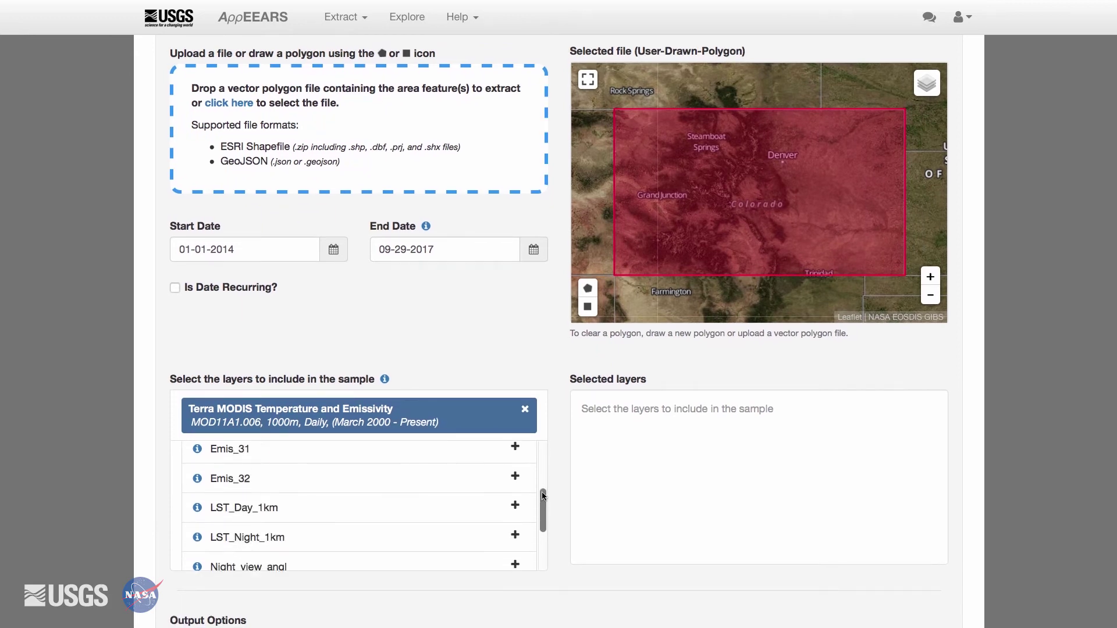
left_click(512, 501)
left_click(513, 499)
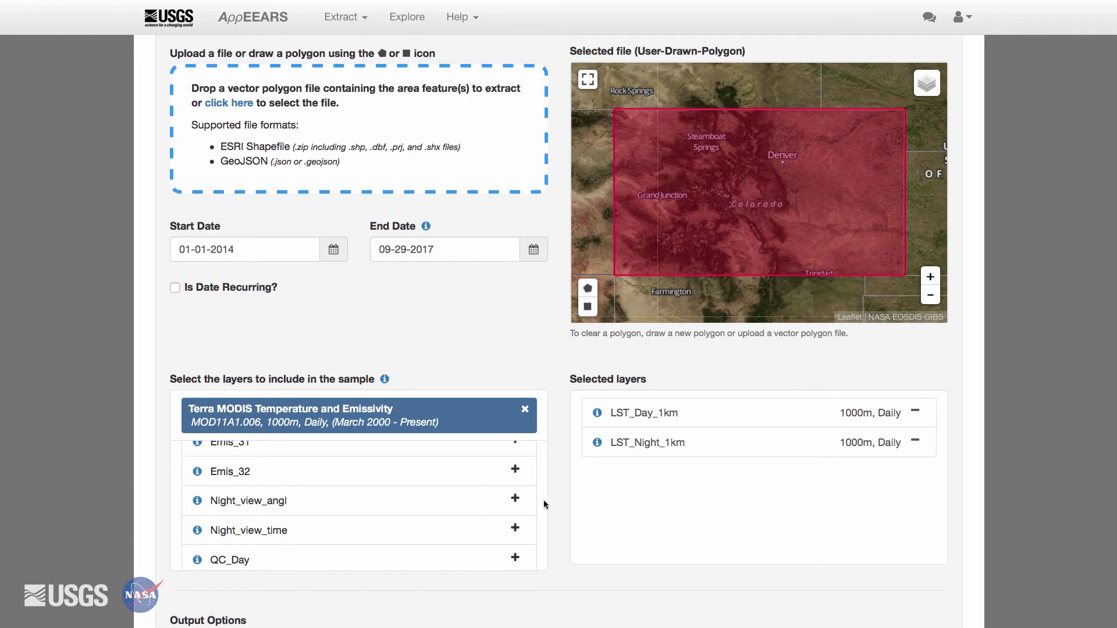
scroll(553, 502, "down", 3)
scroll(553, 504, "down", 1)
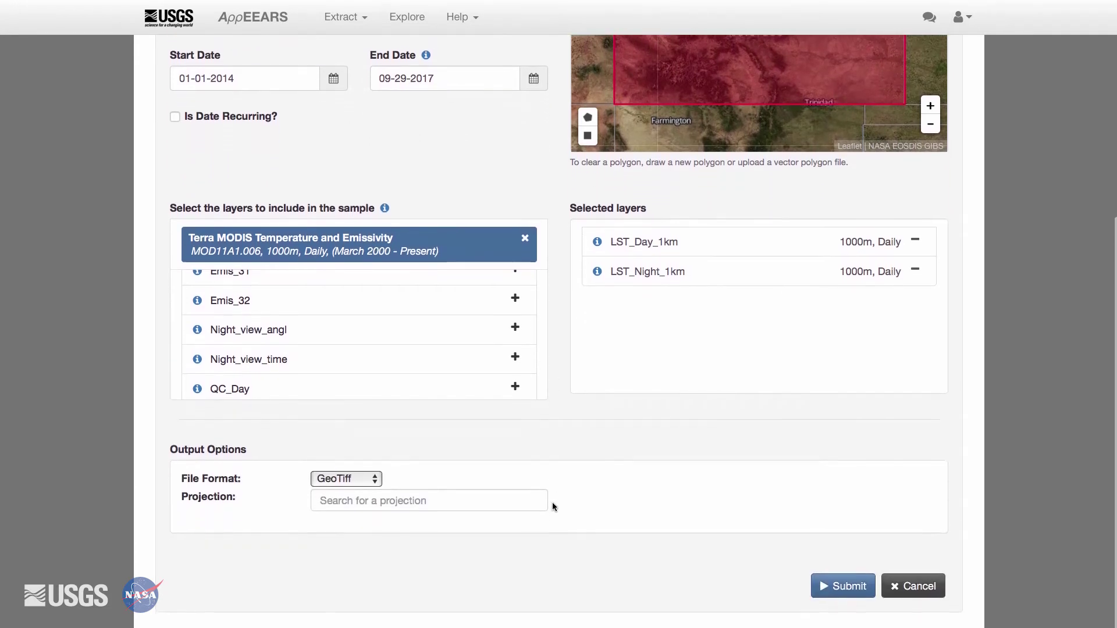
Keep GeoTiff output, set the Geographic projection, and start naming the sample Colorado_LS.
left_click(369, 479)
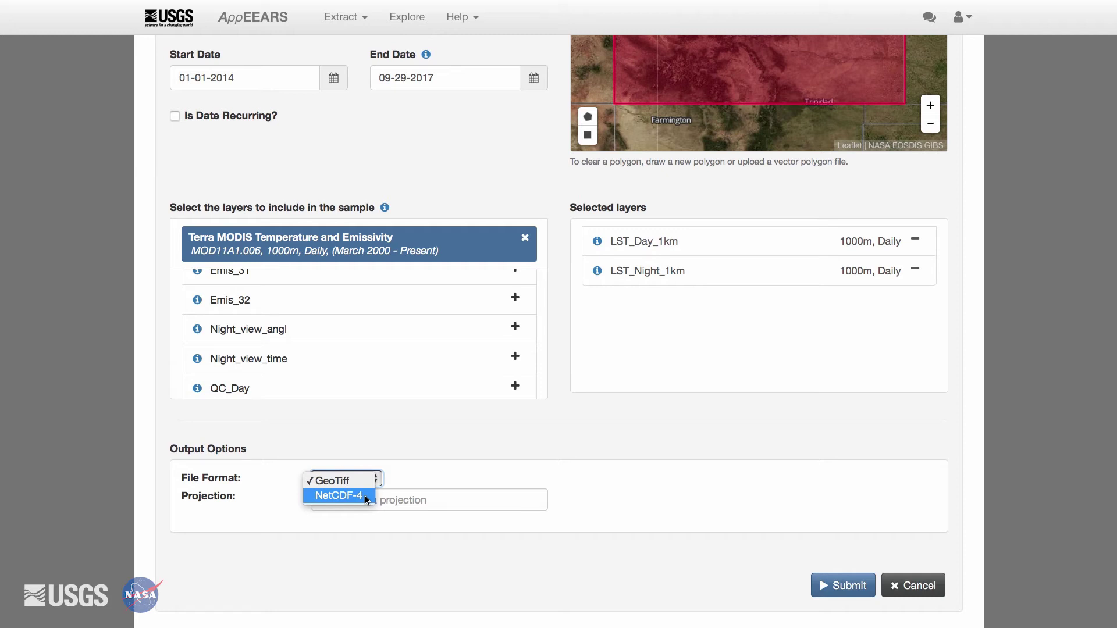
left_click(367, 483)
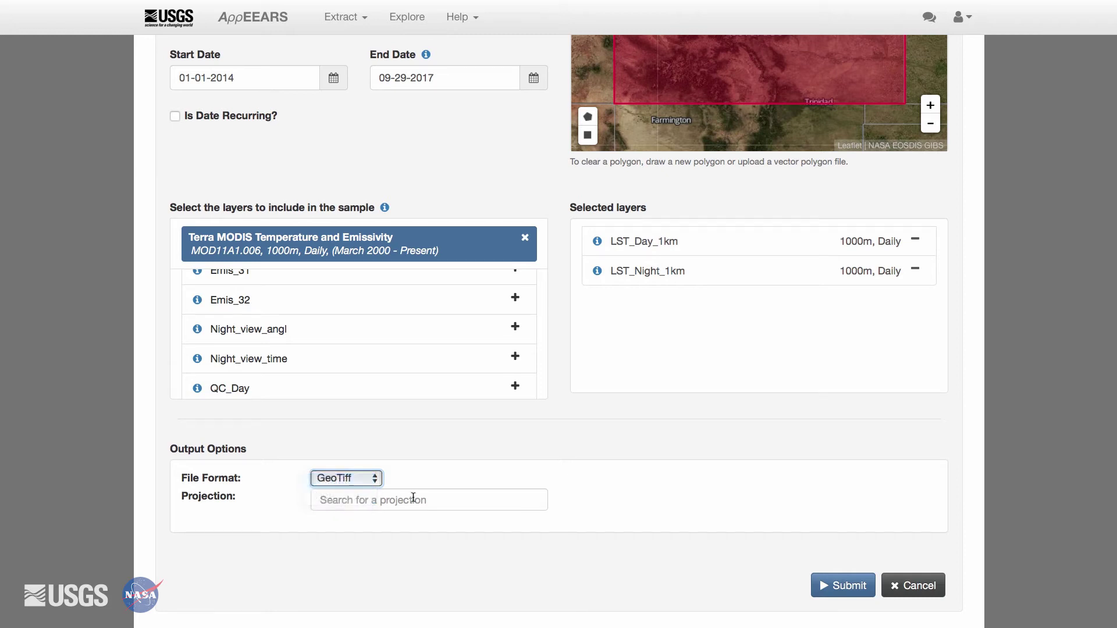
left_click(372, 500)
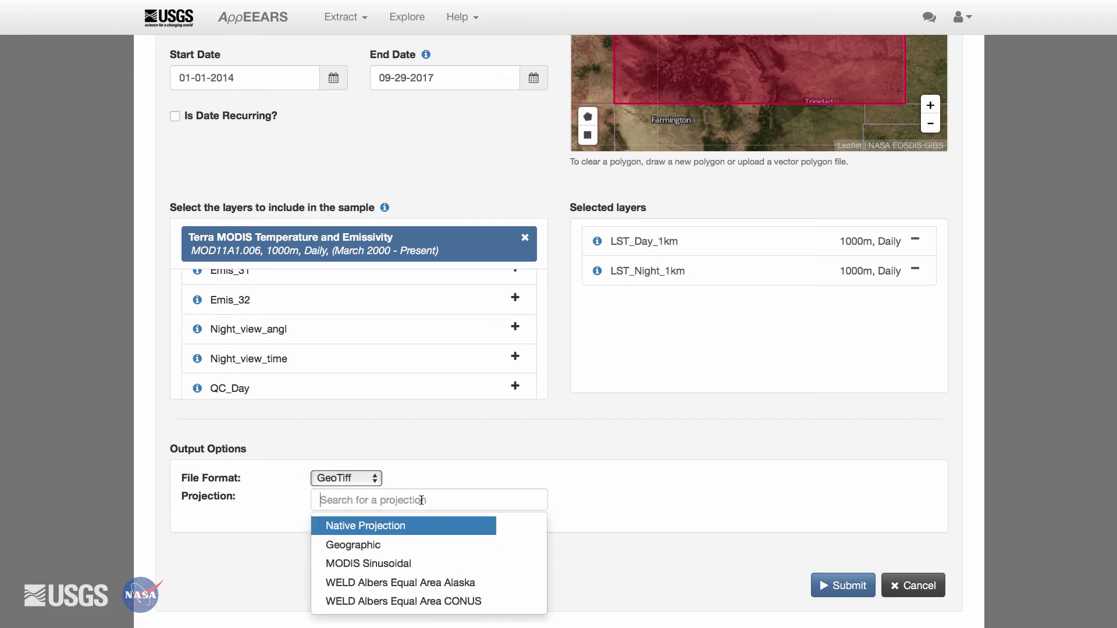
left_click(373, 545)
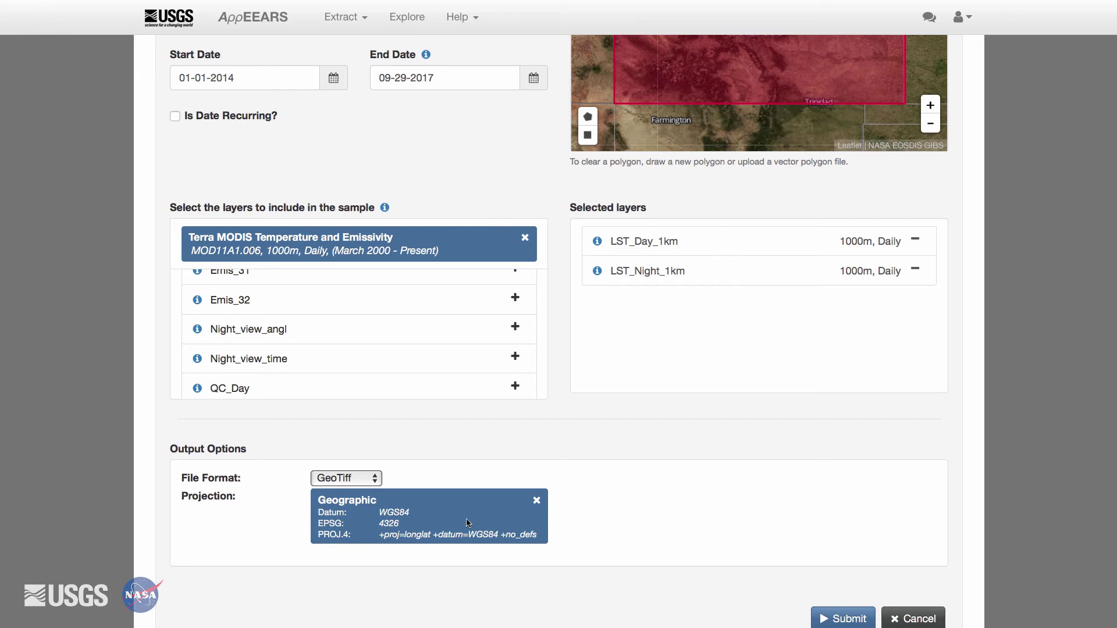
scroll(739, 573, "down", 2)
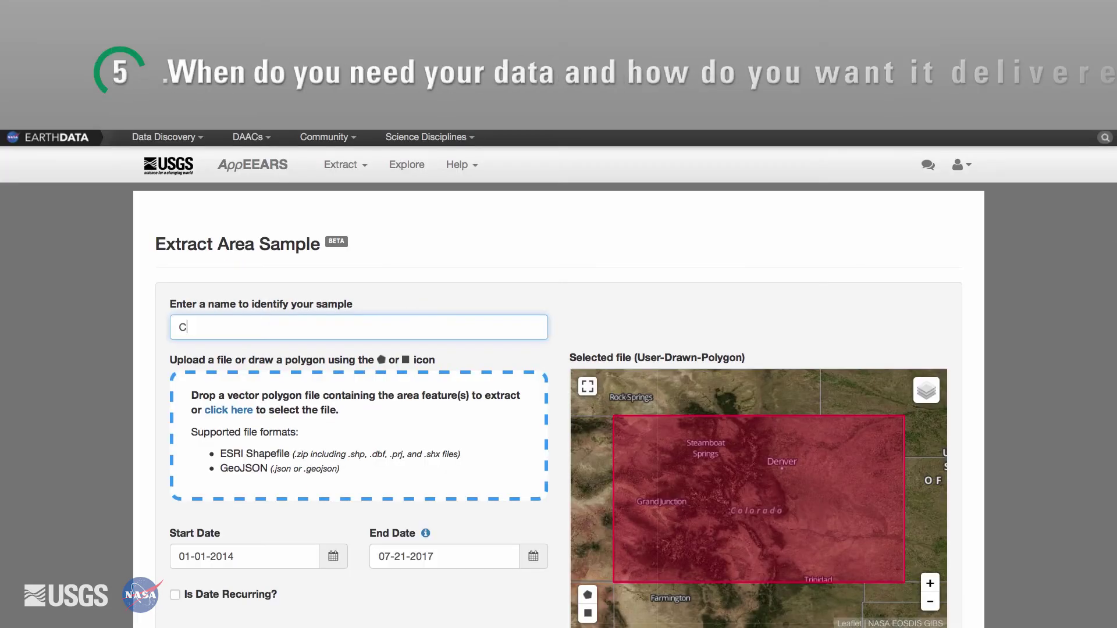
type("olor")
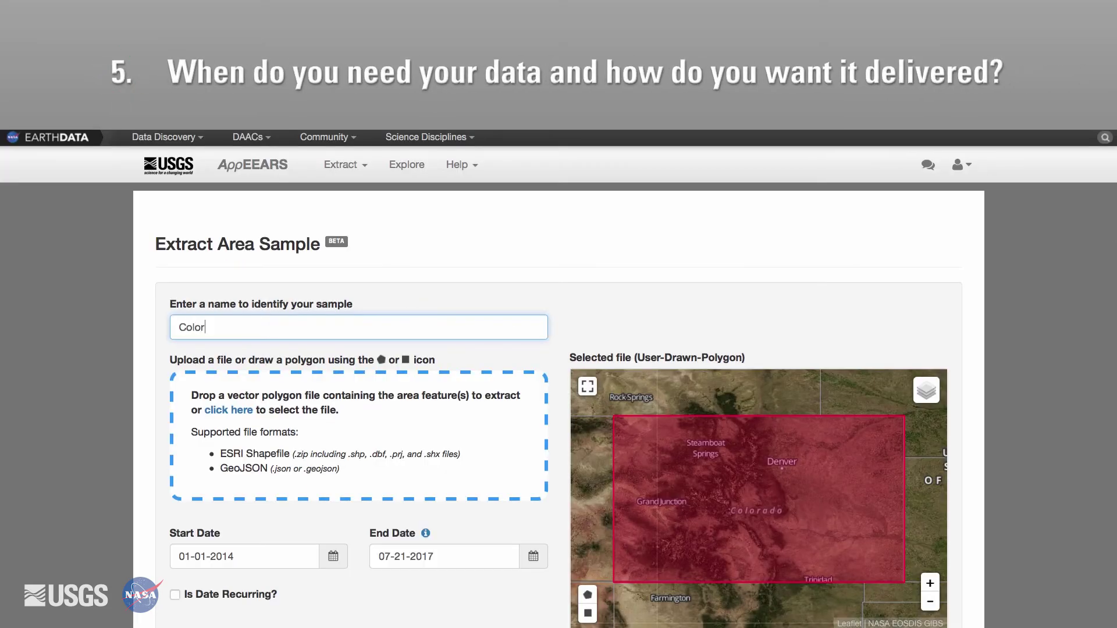
type("ado_LST")
Submit the Colorado_LST area sample request.
scroll(411, 301, "down", 10)
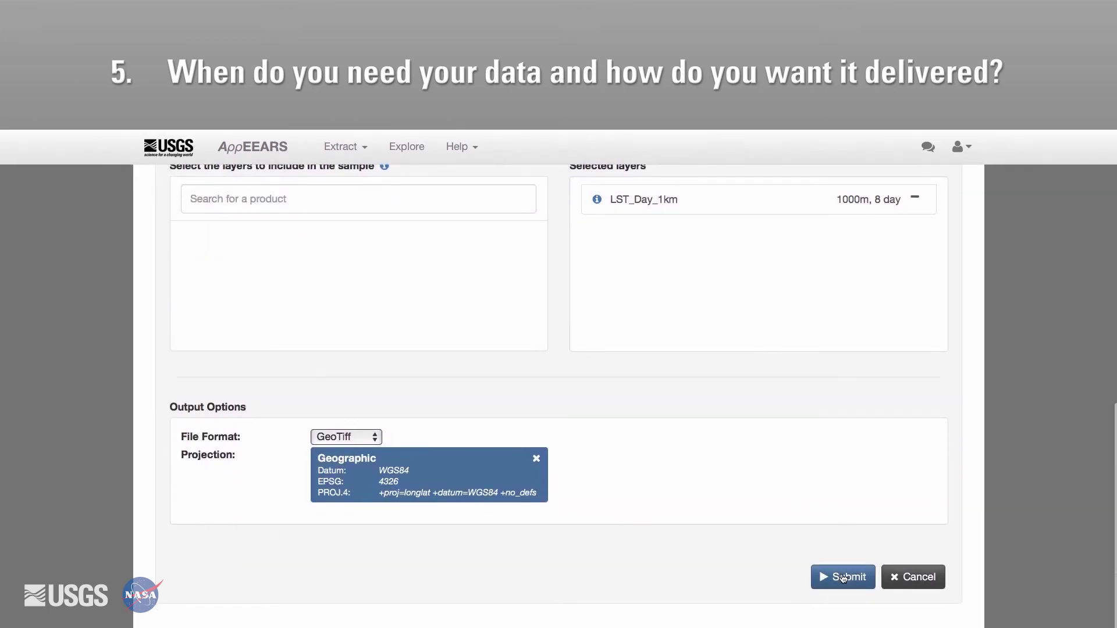
left_click(842, 578)
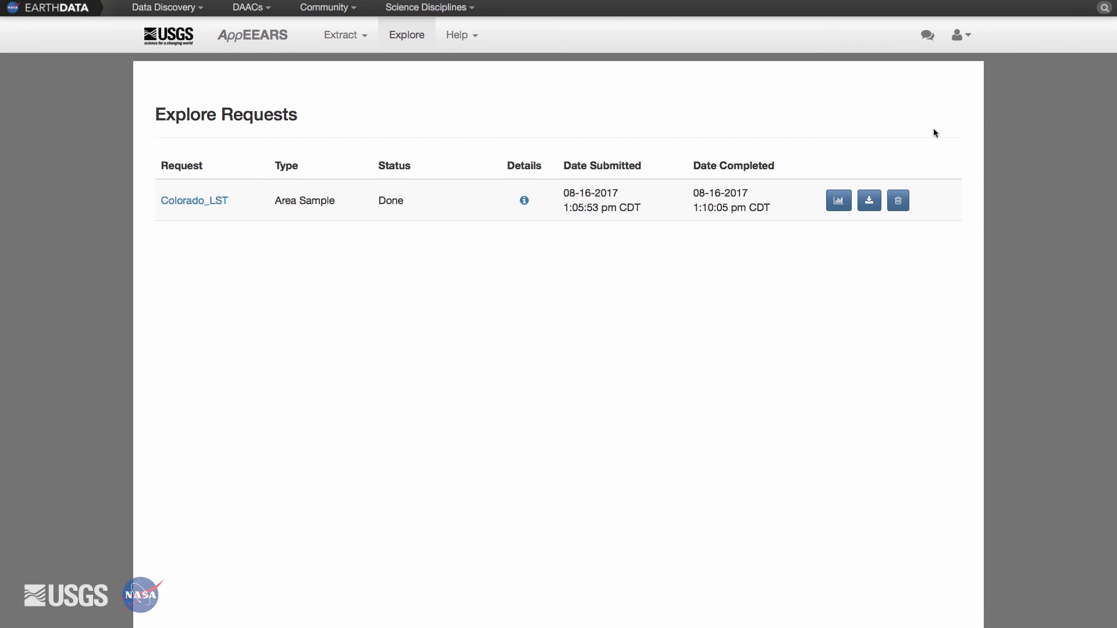
Open Colorado_LST's output files and filter the list with 'qc' to show QC_Day files.
left_click(869, 200)
scroll(711, 182, "down", 5)
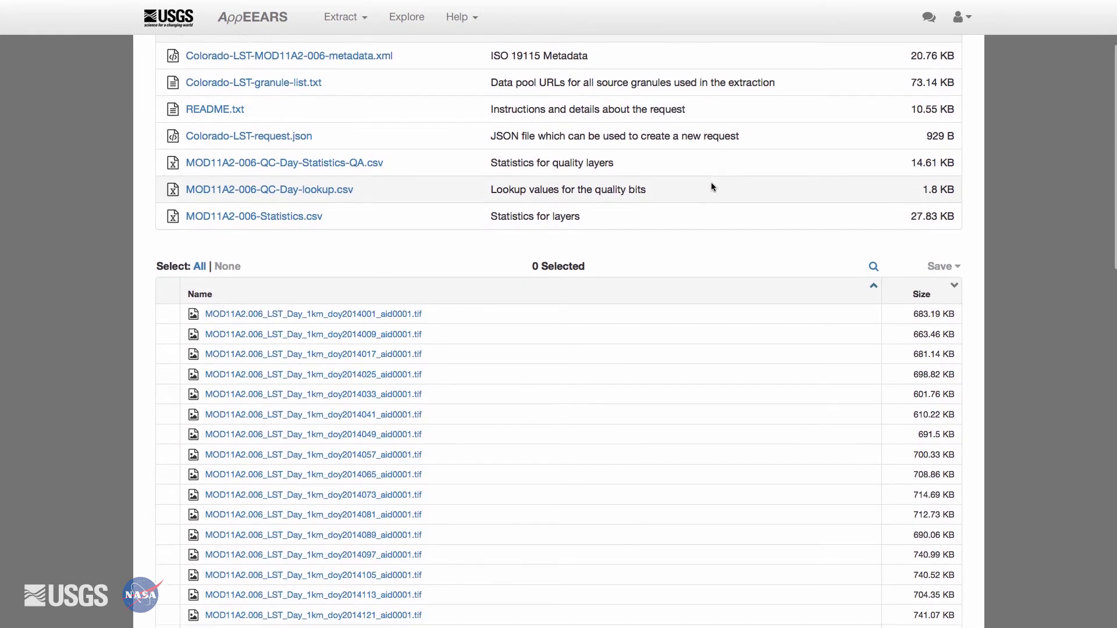
left_click(872, 171)
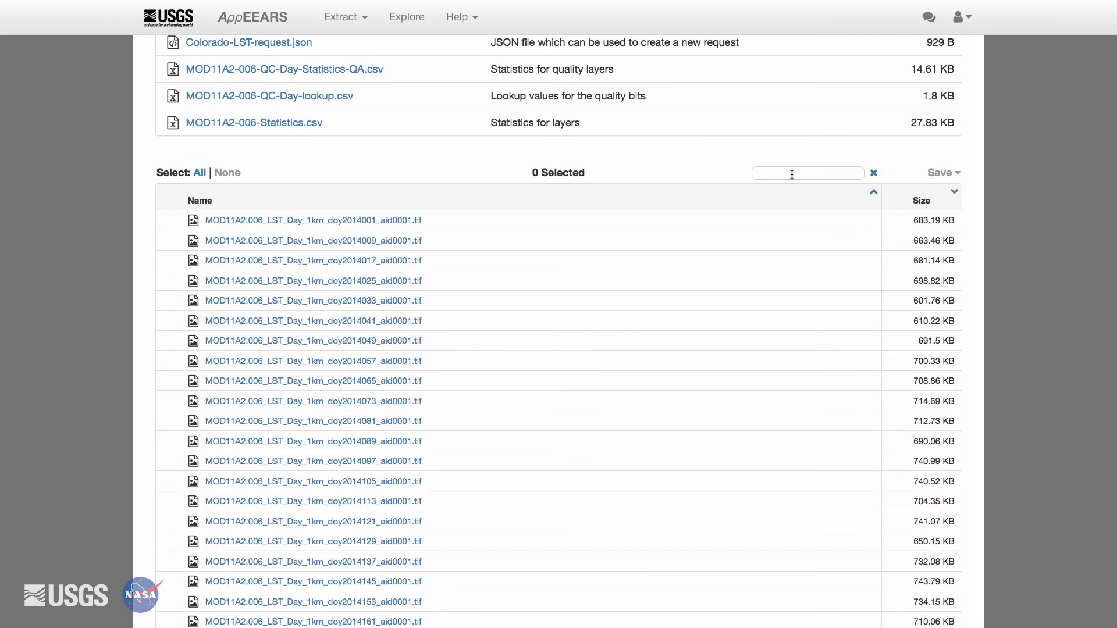
type("qc")
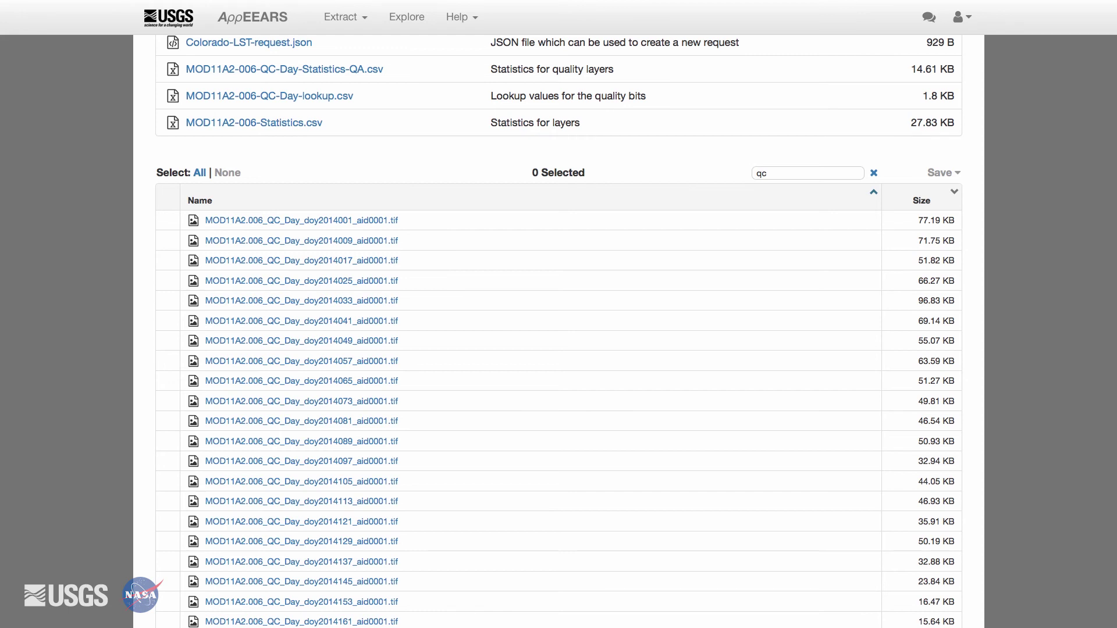
scroll(815, 169, "up", 10)
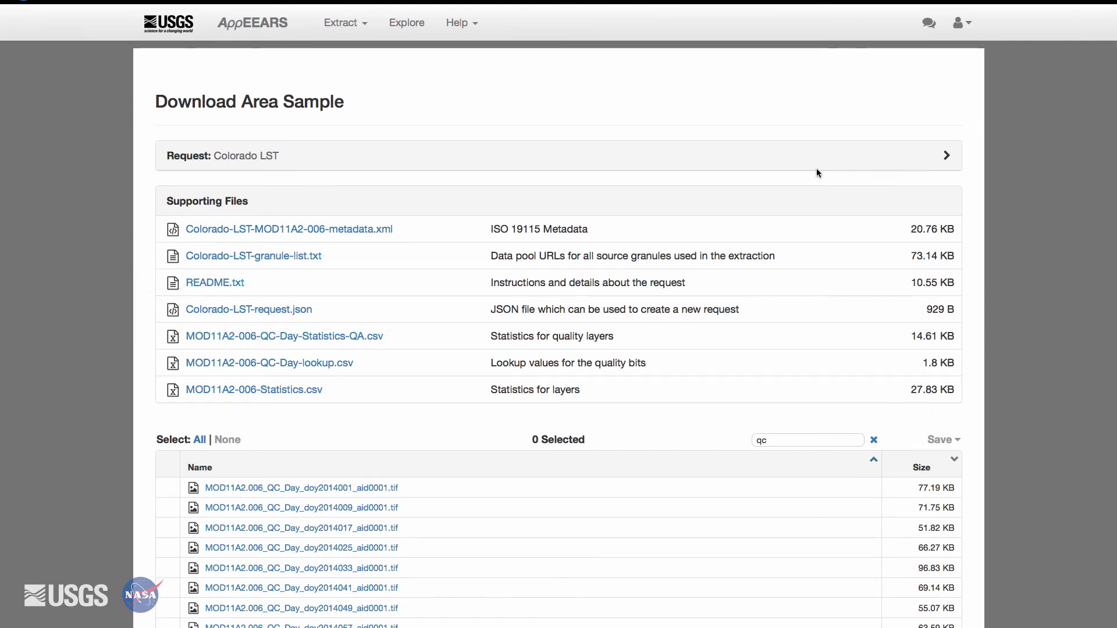
scroll(815, 172, "down", 3)
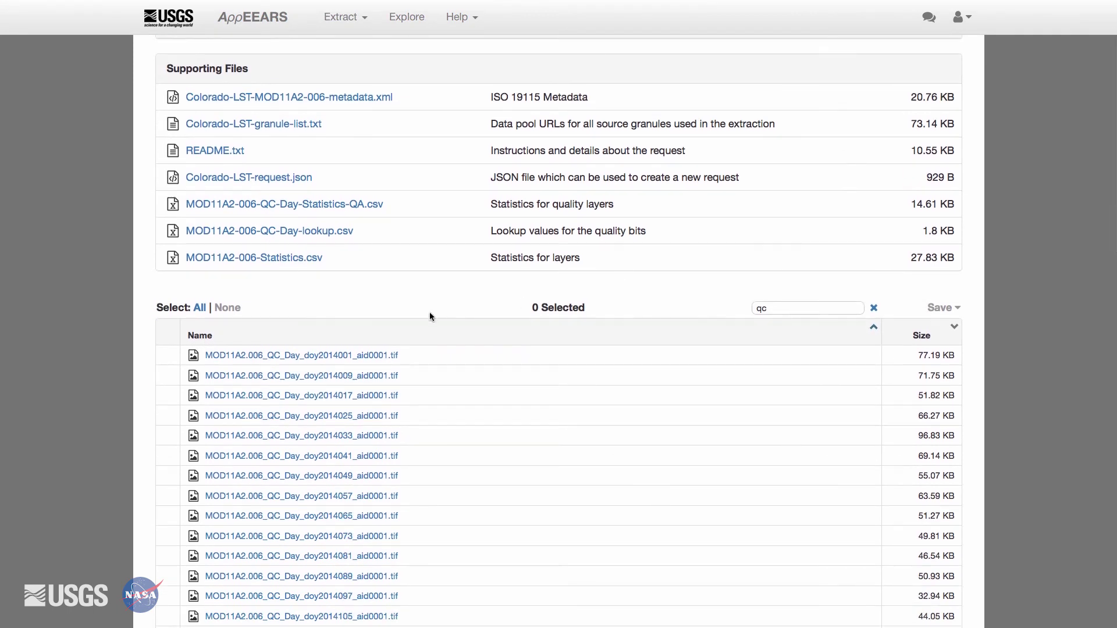
Preview a QC_Day image, then select all files and save their download list.
left_click(316, 355)
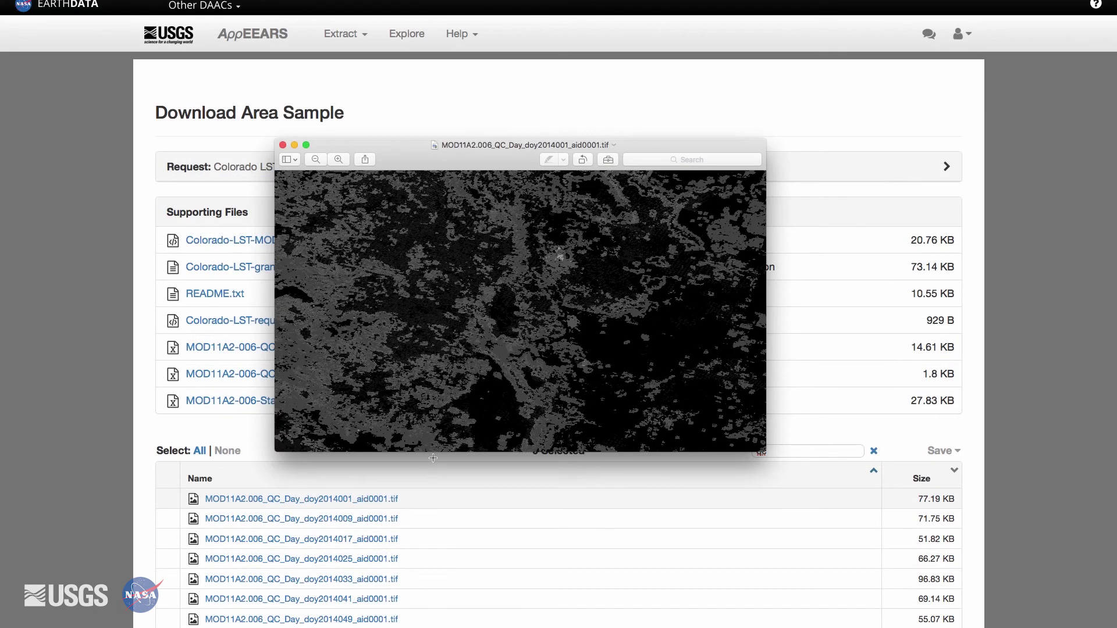
key("super+w")
left_click(200, 451)
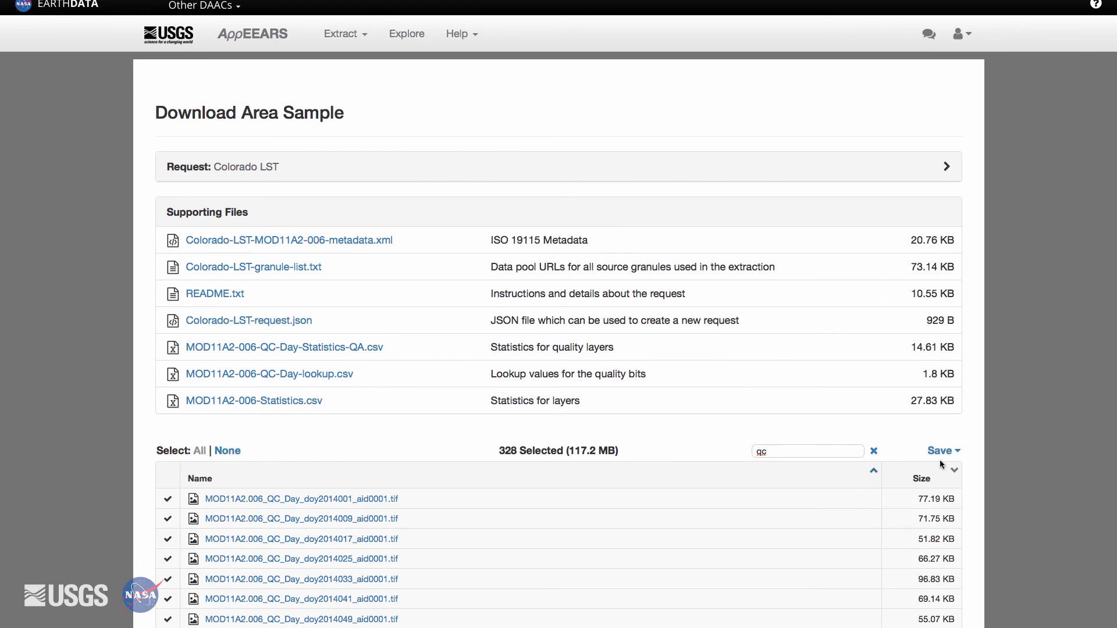
left_click(956, 451)
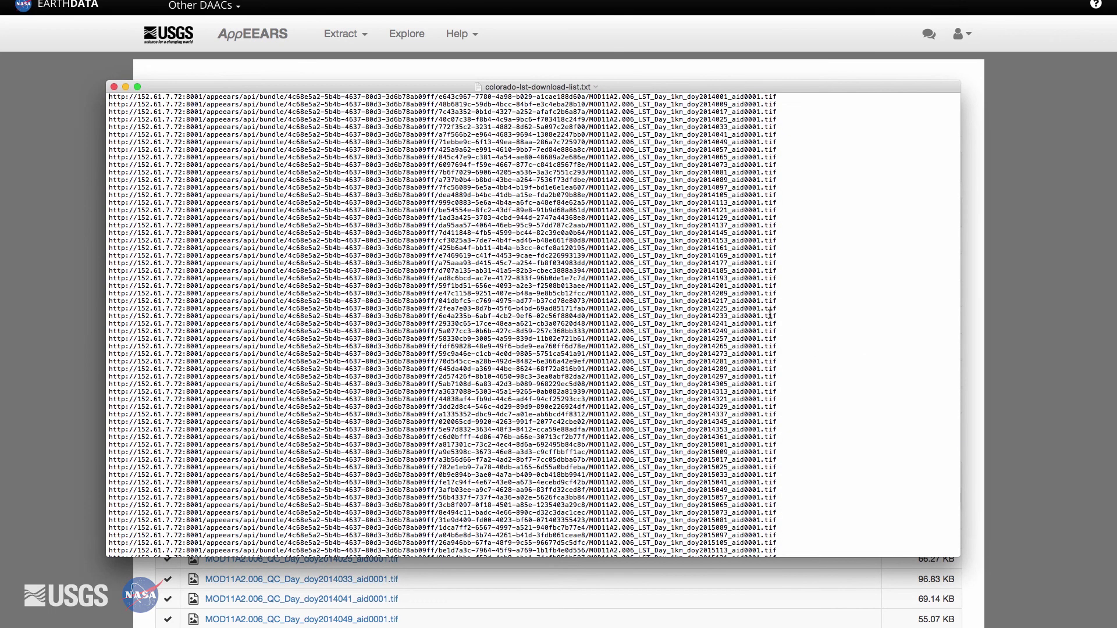
scroll(766, 313, "down", 8)
scroll(766, 313, "down", 2)
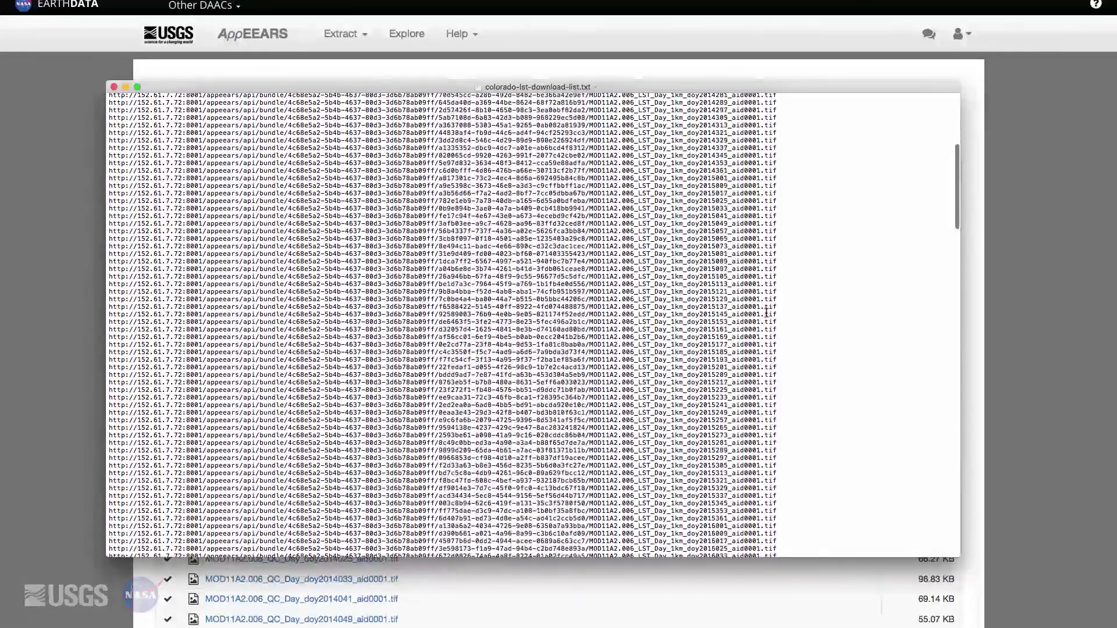